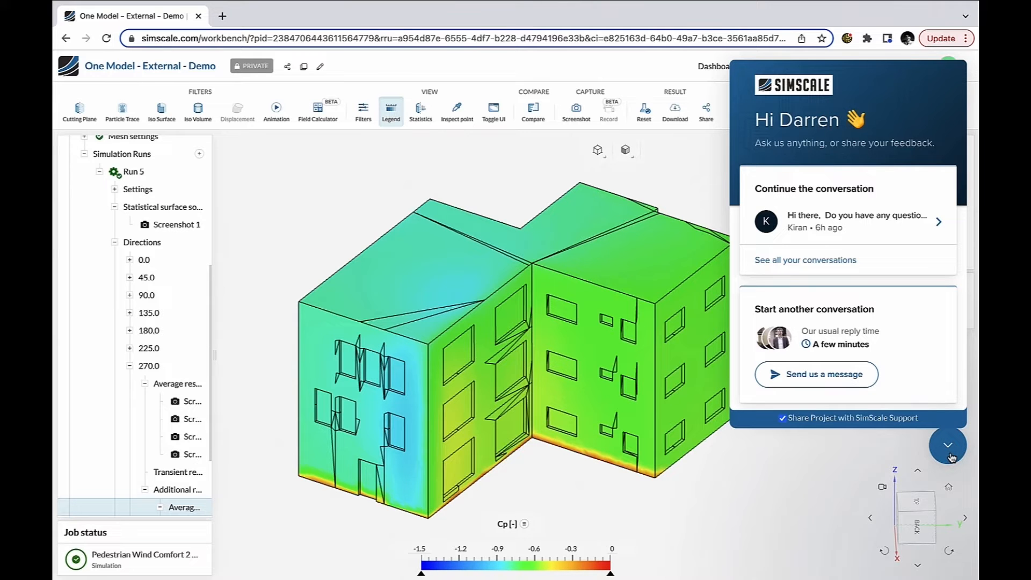
Step: Open the project's sharing settings, review the permission options, and close the dialog
left_click(951, 458)
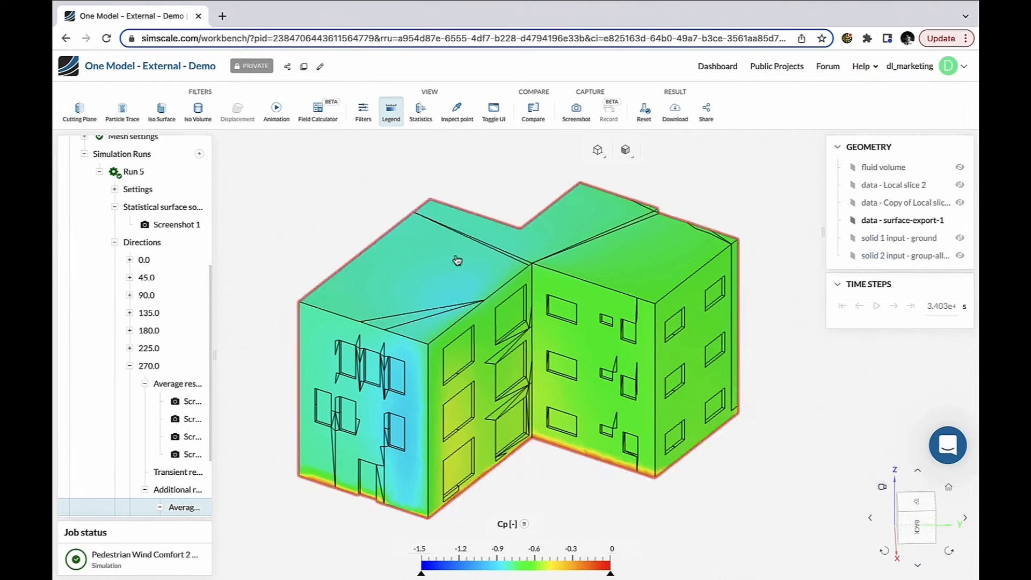
left_click(288, 67)
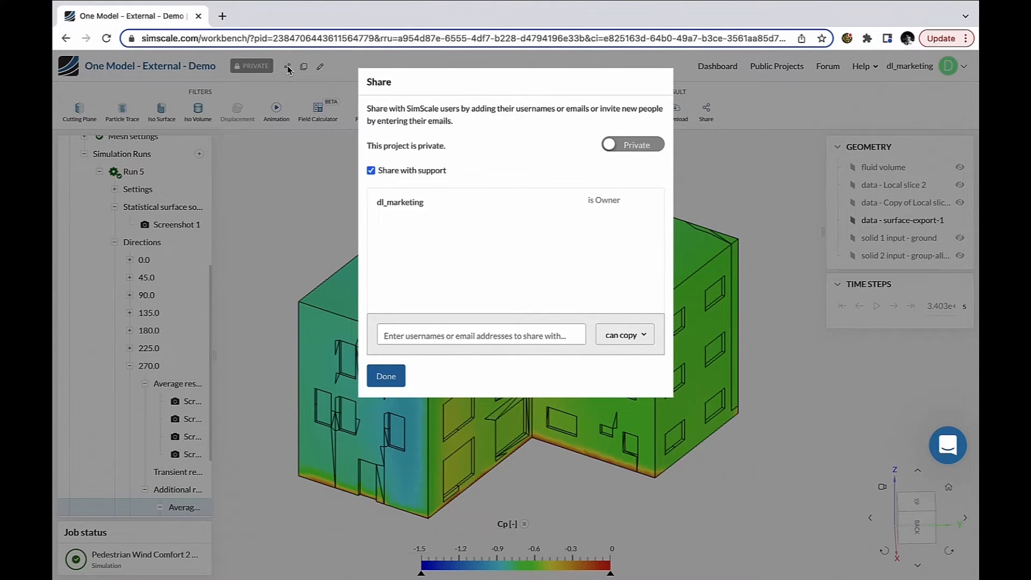
left_click(633, 335)
left_click(554, 370)
left_click(396, 376)
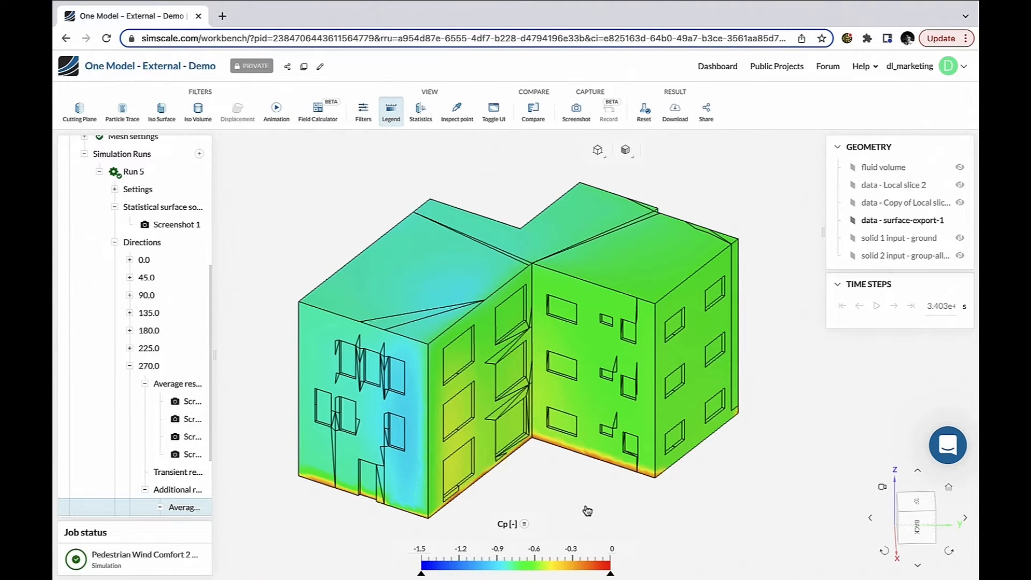
Step: Open the averaged results of the 270.0 direction in Run 5
scroll(137, 320, "up", 5)
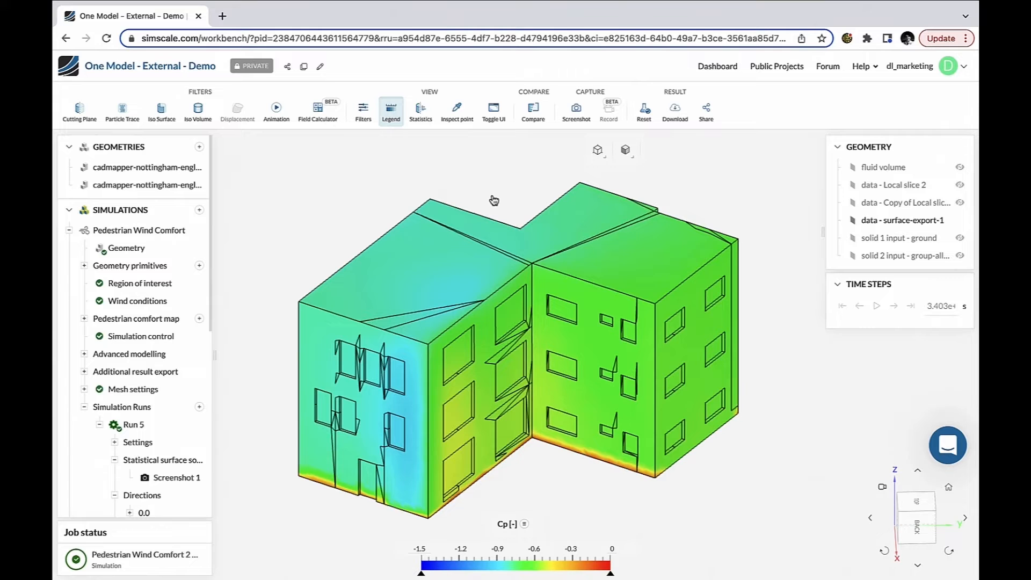
scroll(156, 358, "down", 7)
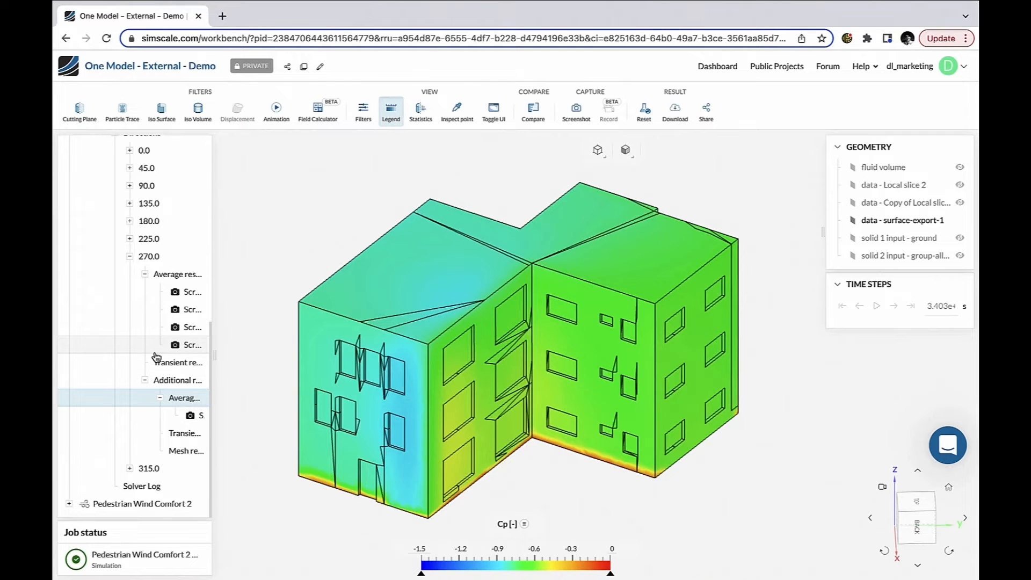
left_click(171, 274)
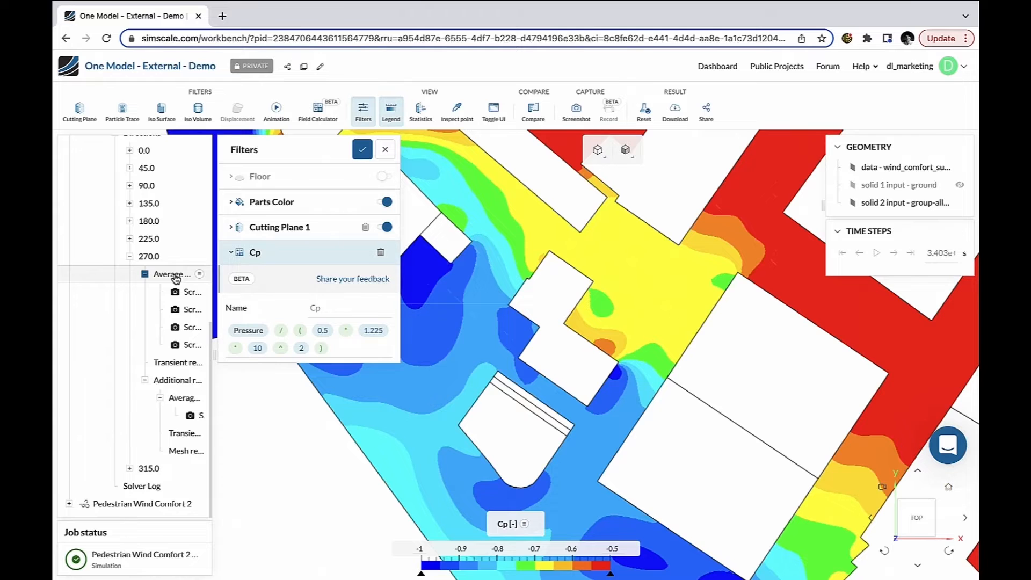
left_click(176, 275)
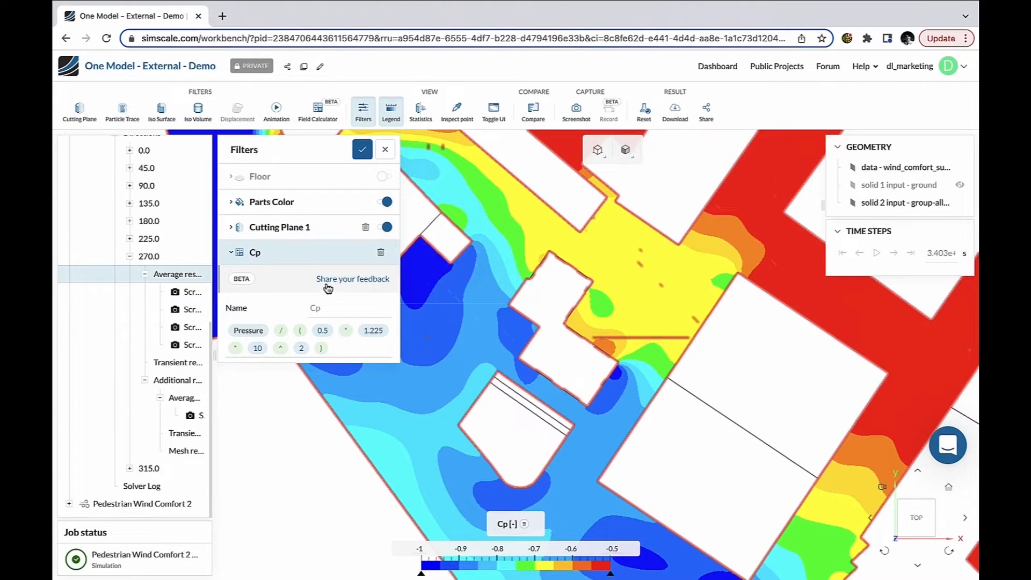
Step: Switch the displayed result field from Cp to Velocity Magnitude
left_click(505, 525)
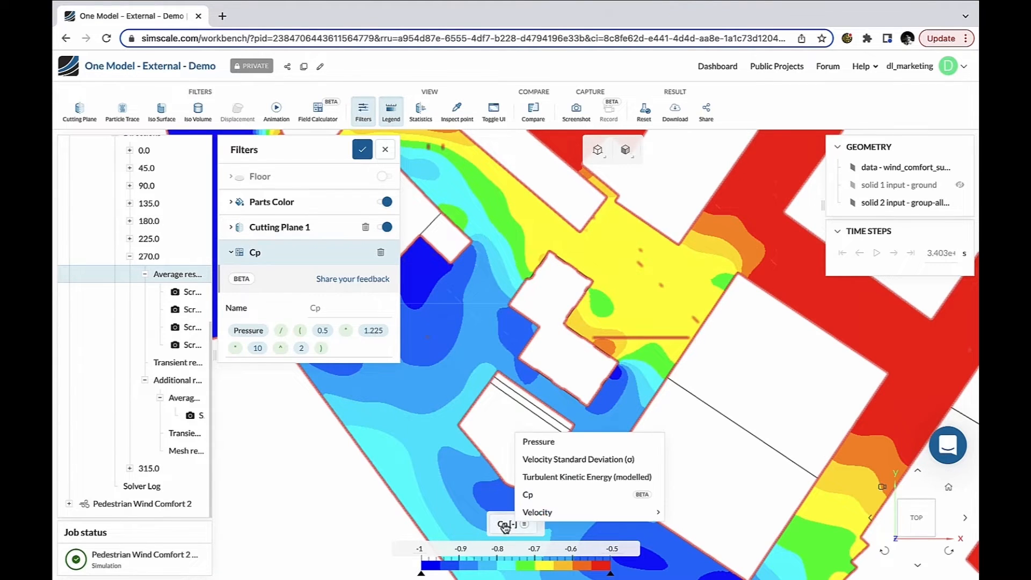
mouse_move(539, 514)
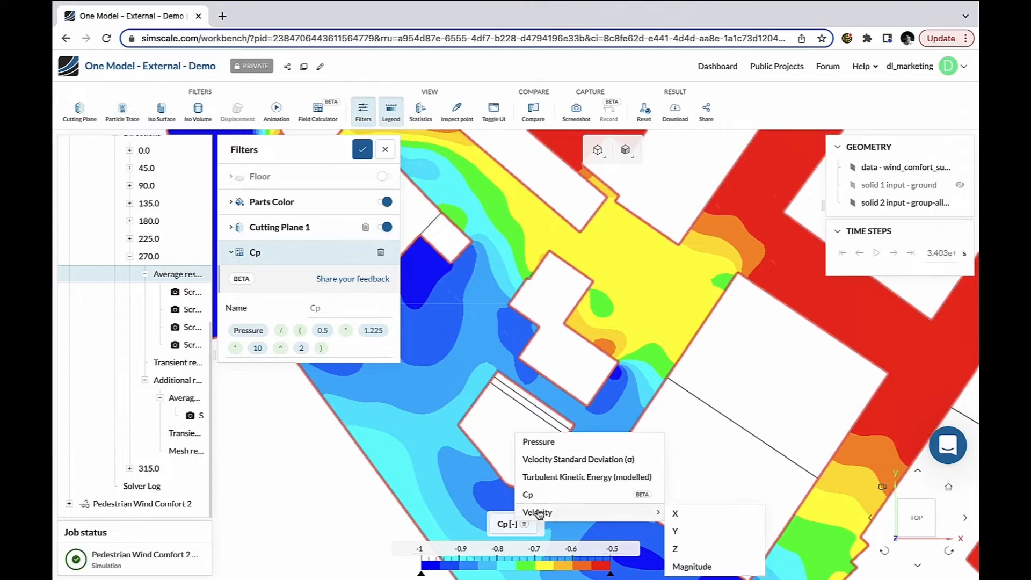
left_click(698, 568)
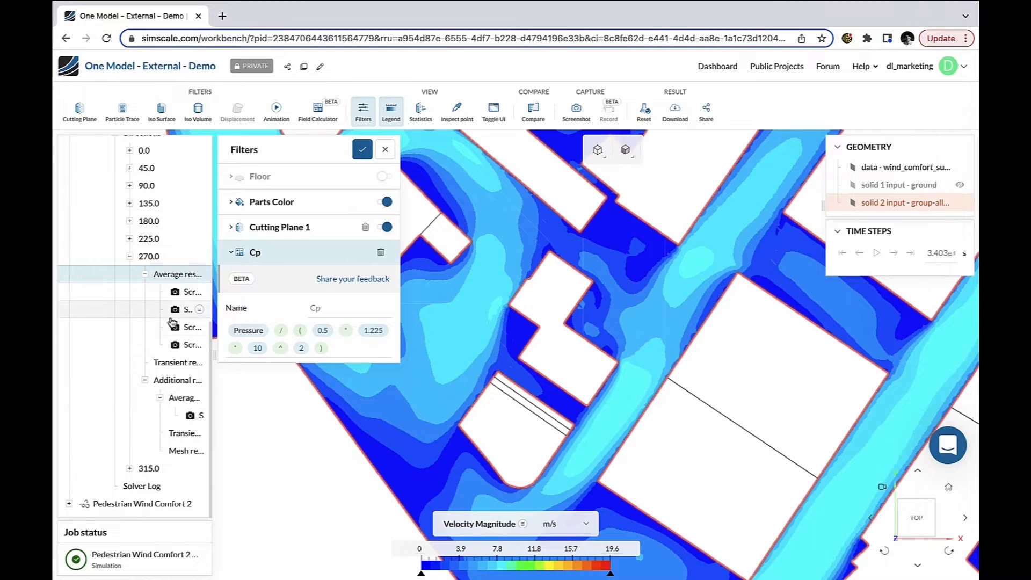
Step: Open Run 5's statistical surface solution to view the Lawson pedestrian comfort map
scroll(168, 297, "up", 4)
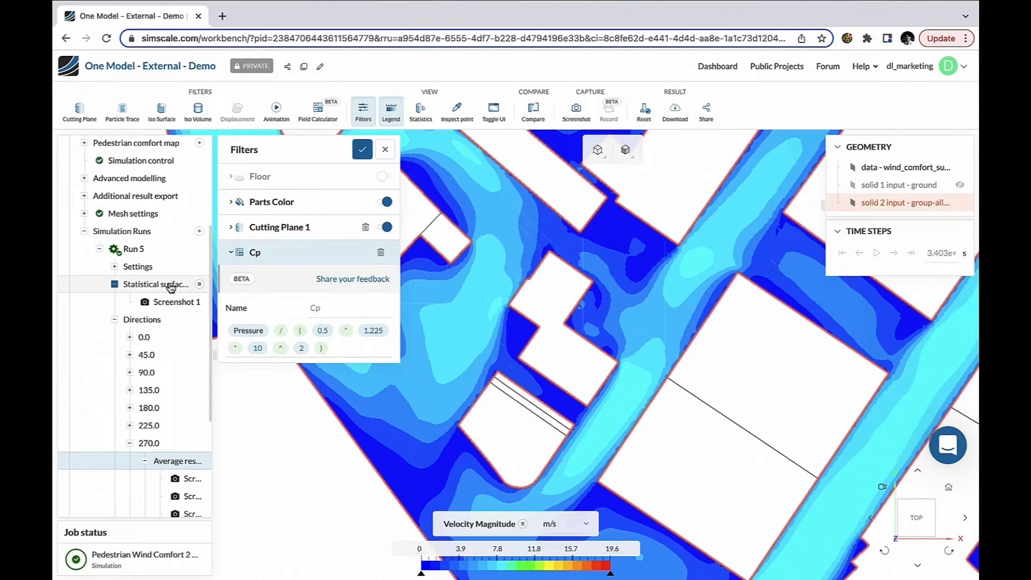
left_click(171, 288)
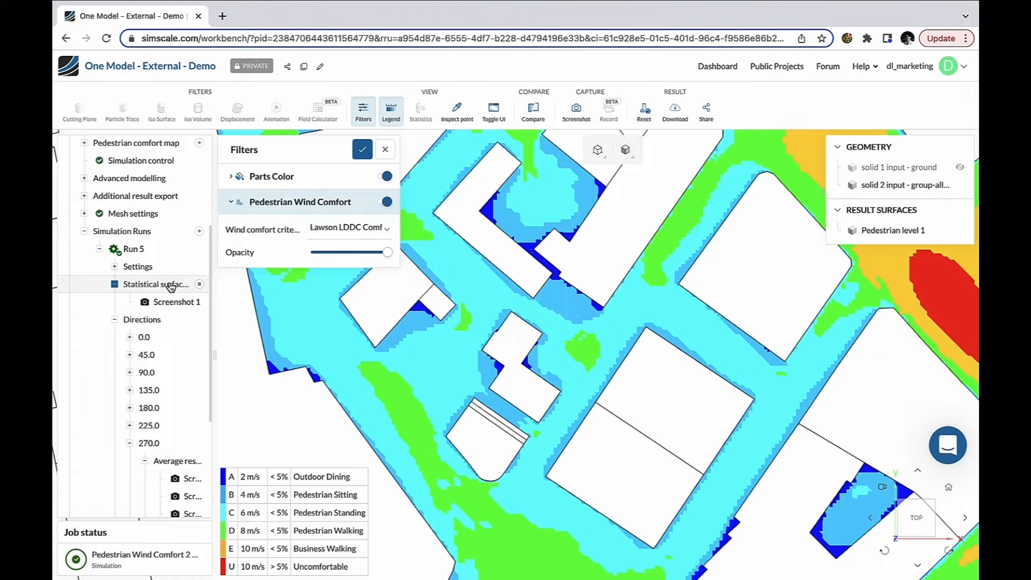
left_click(171, 286)
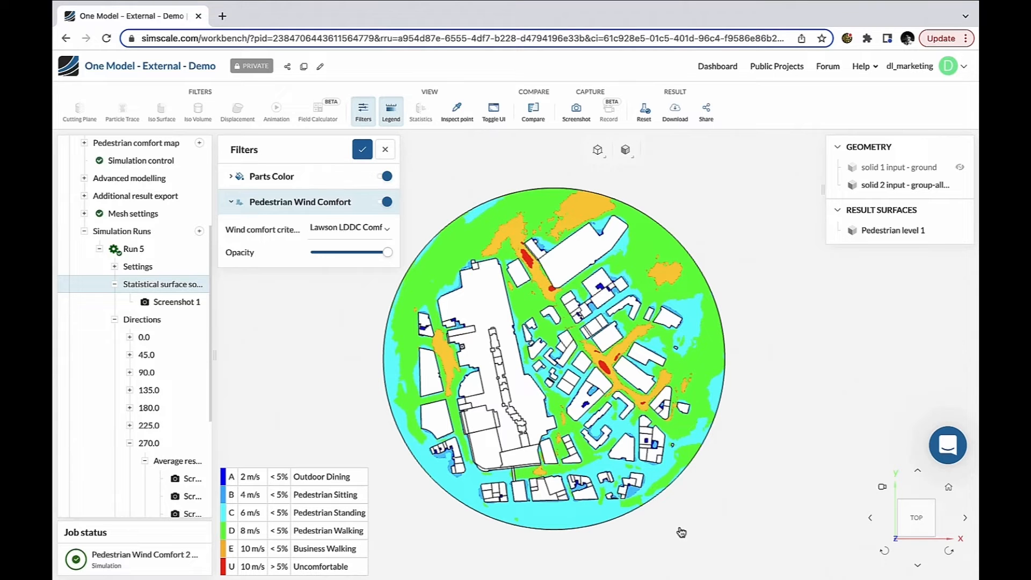
Step: Collapse the first Pedestrian Wind Comfort simulation in the tree
scroll(154, 325, "up", 3)
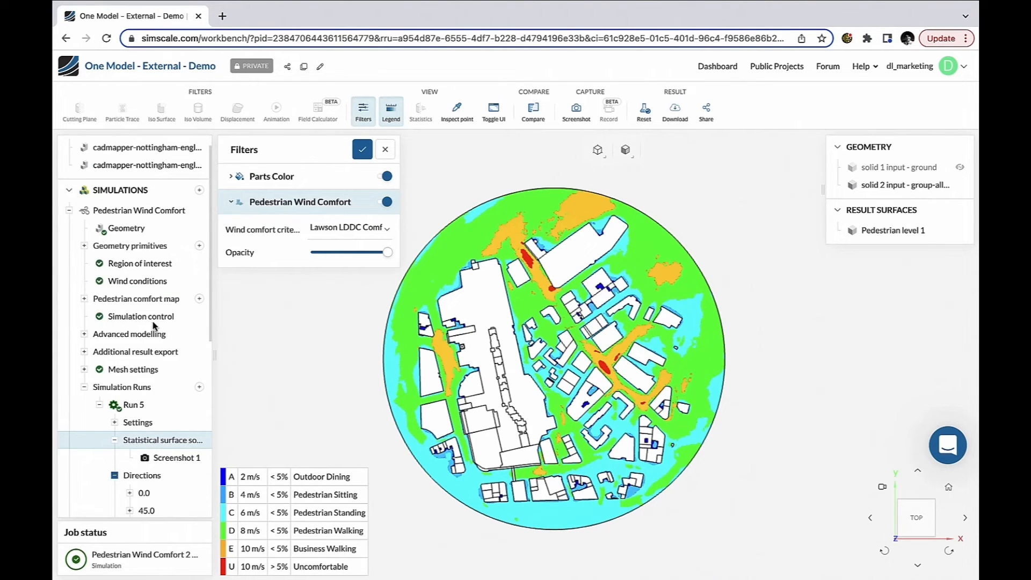
scroll(154, 326, "up", 1)
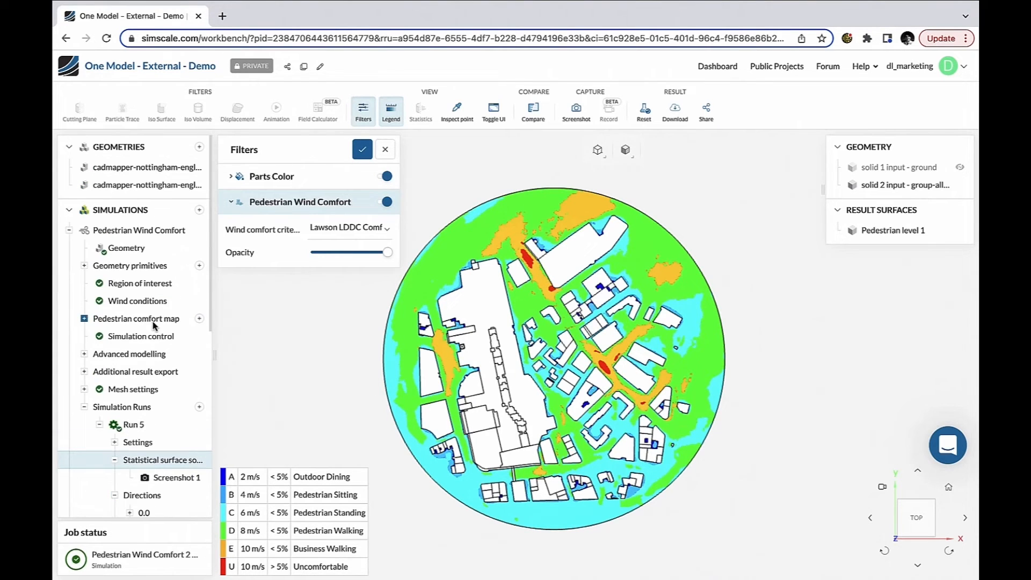
left_click(68, 231)
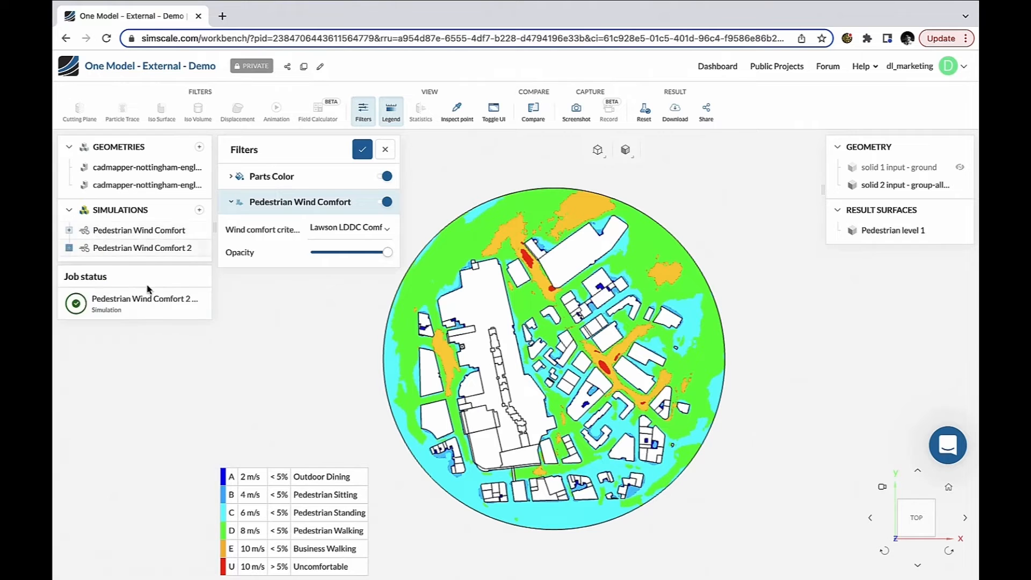
left_click(199, 147)
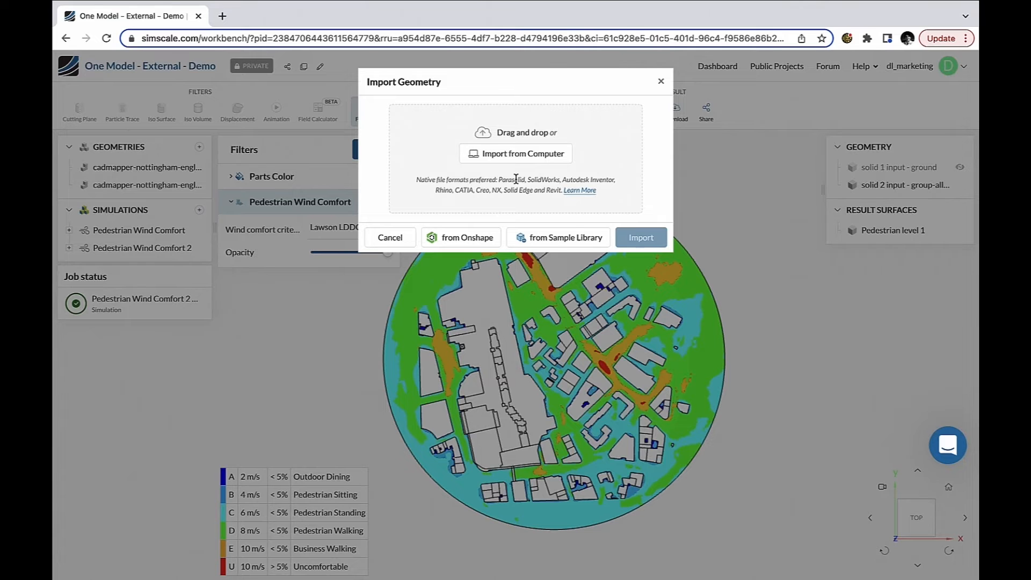
left_click(389, 237)
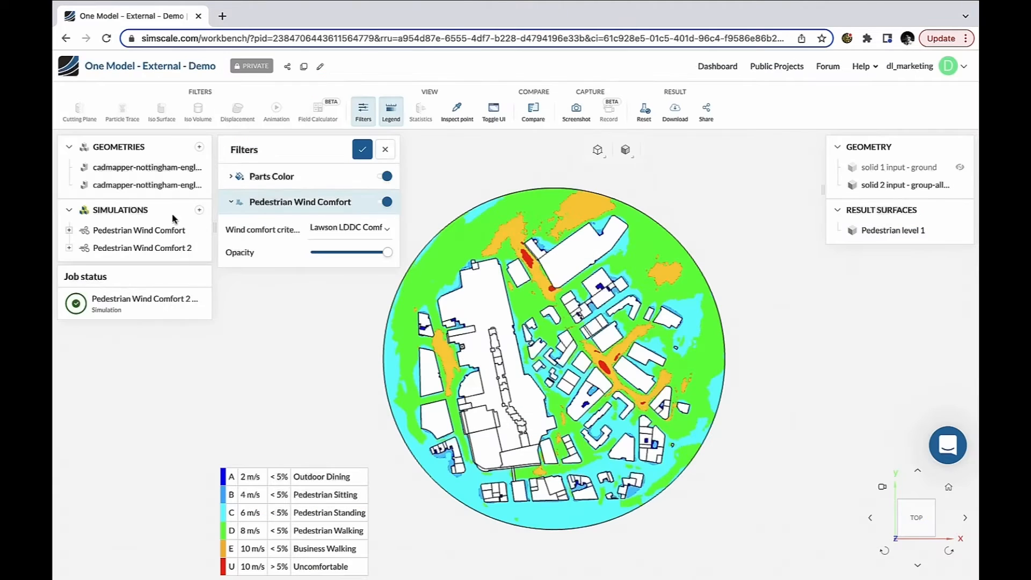
Step: Create a new Pedestrian Wind Comfort simulation from the second cadmapper-nottingham geometry
left_click(142, 184)
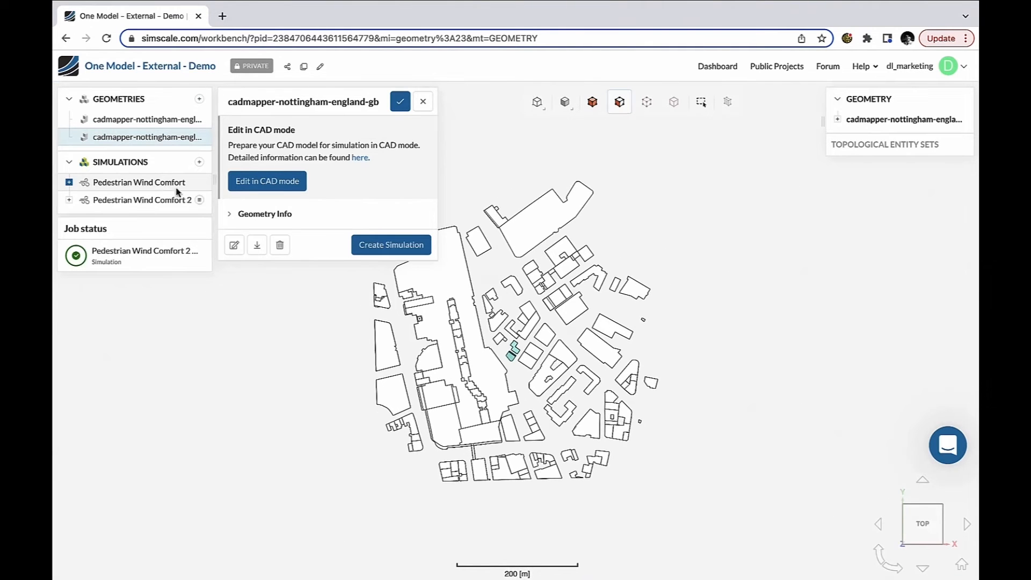
left_click_drag(548, 521, 543, 412)
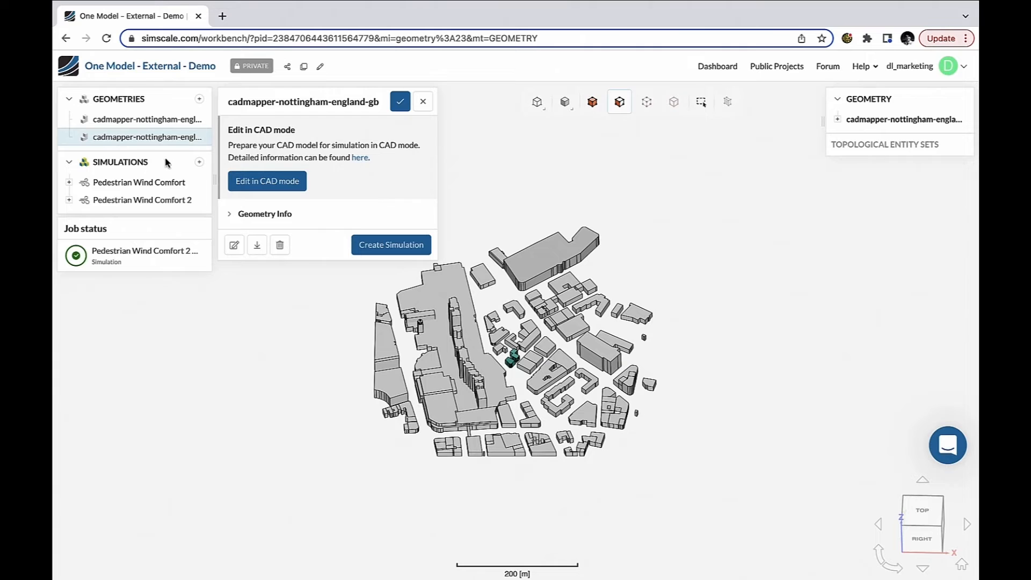
left_click(199, 163)
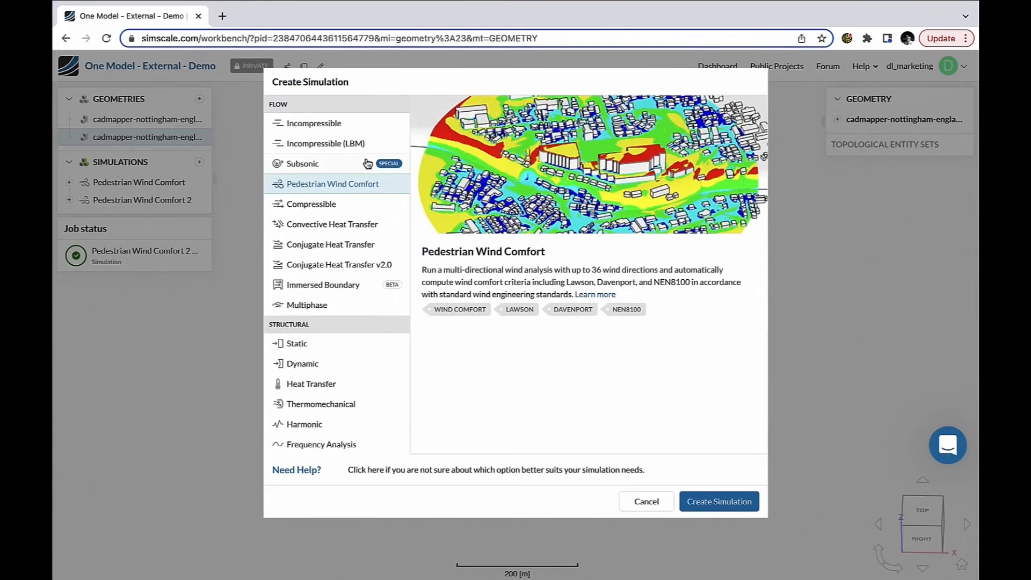
left_click(702, 499)
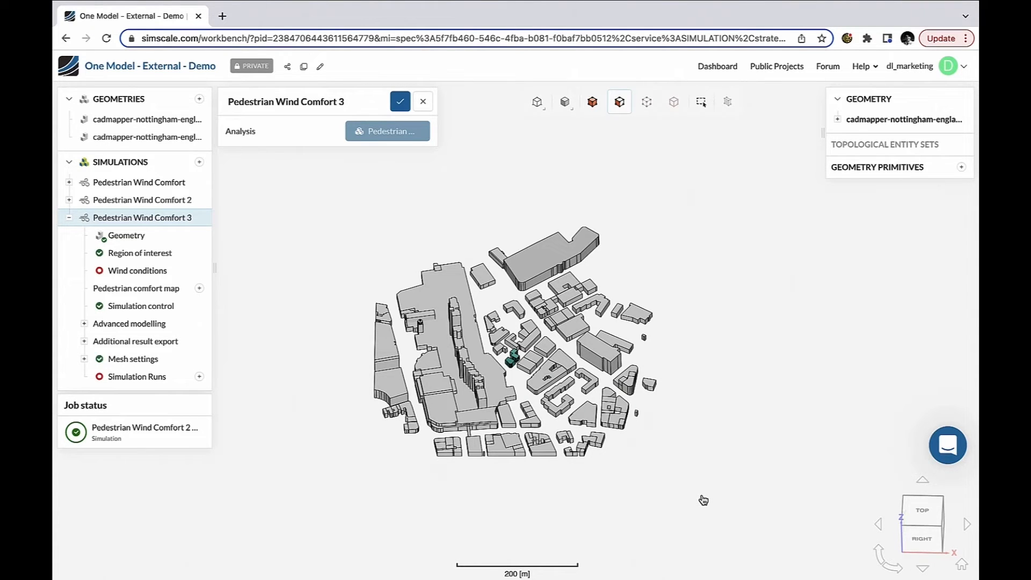
Step: Open the new simulation's Region of interest and save its settings
left_click(127, 261)
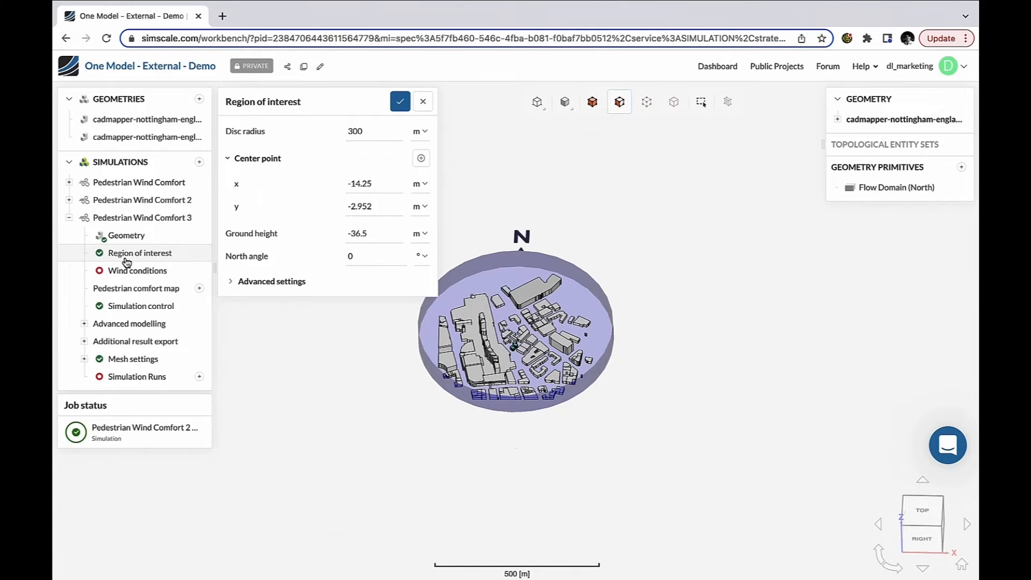
left_click(126, 262)
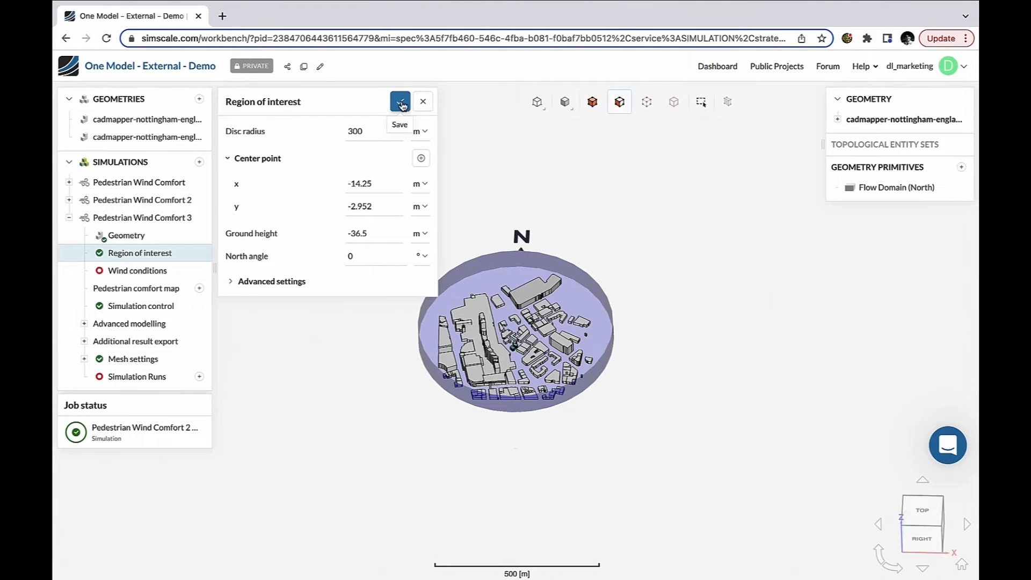
left_click(402, 106)
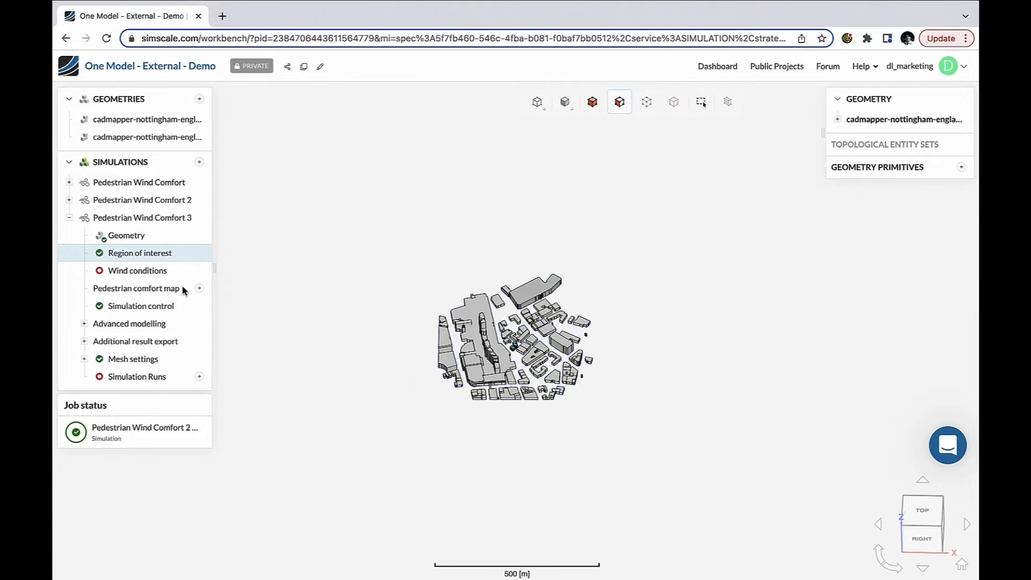
Step: Set the wind conditions location to Nottingham, UK and import its wind data automatically
left_click(155, 271)
left_click(258, 266)
type("not")
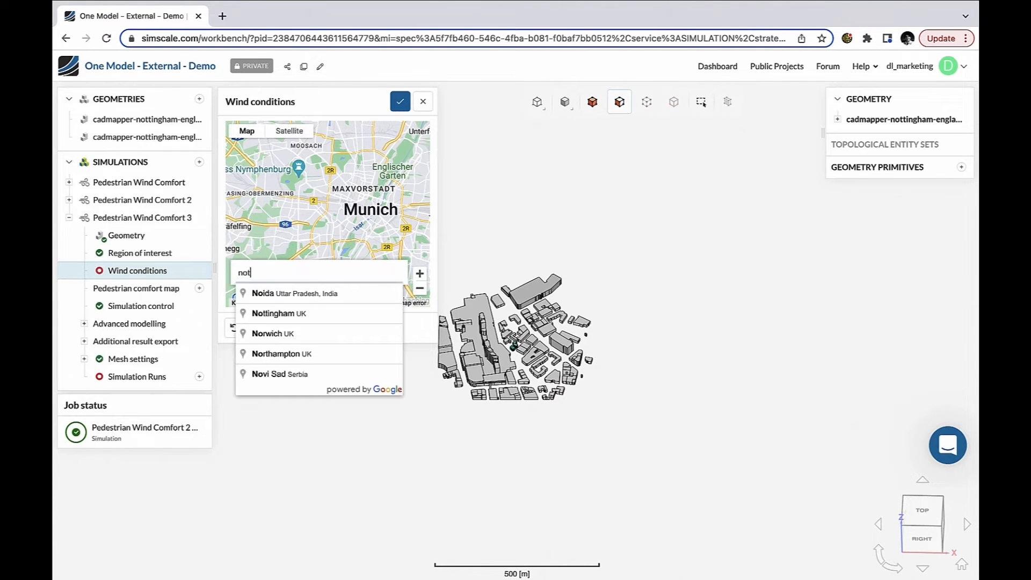
left_click(259, 293)
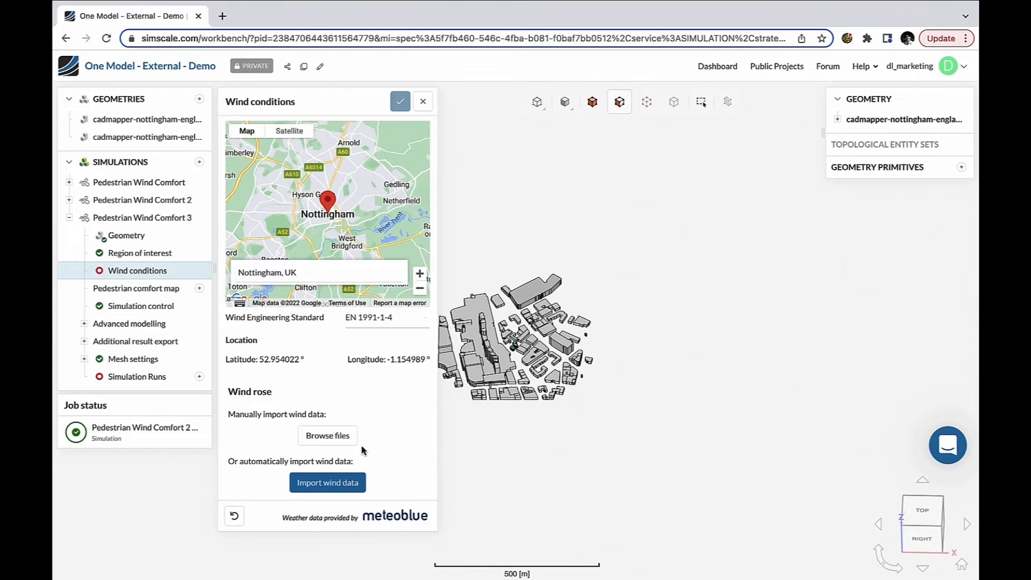
left_click(331, 483)
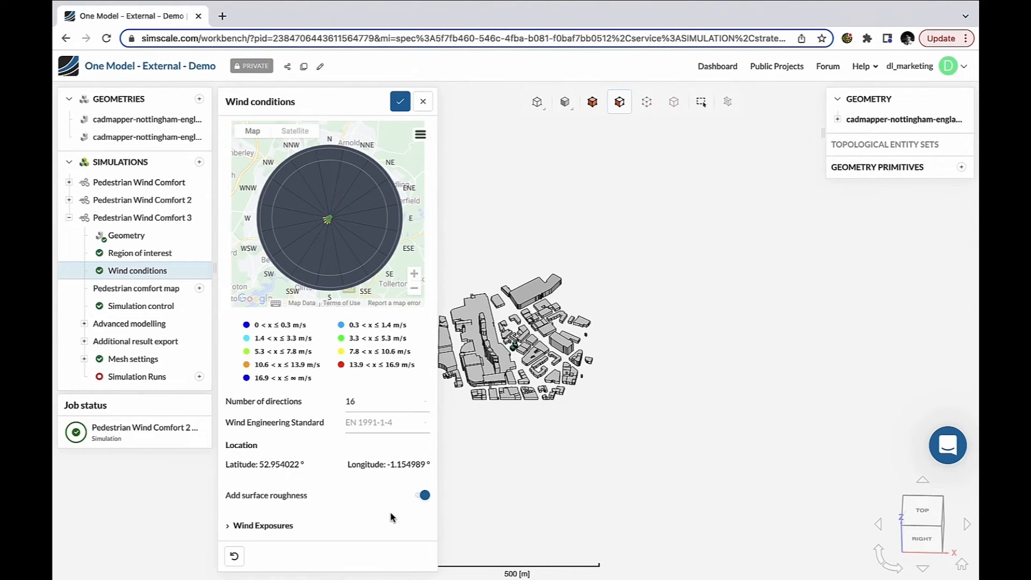
Step: Set 8 wind directions, make the 0.00° (N) wind exposure Urban area (IV), and save the wind conditions
left_click(375, 402)
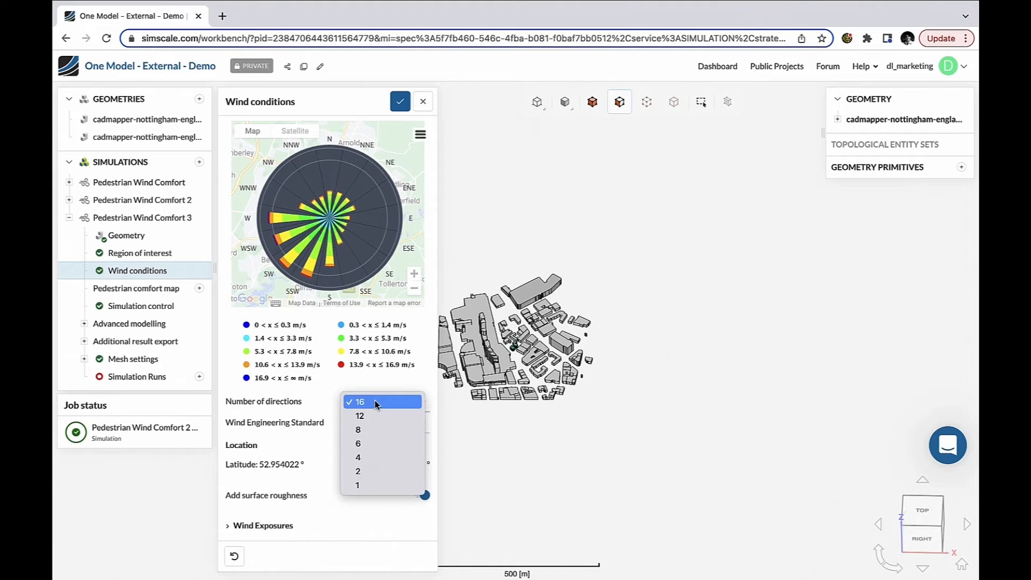
left_click(369, 430)
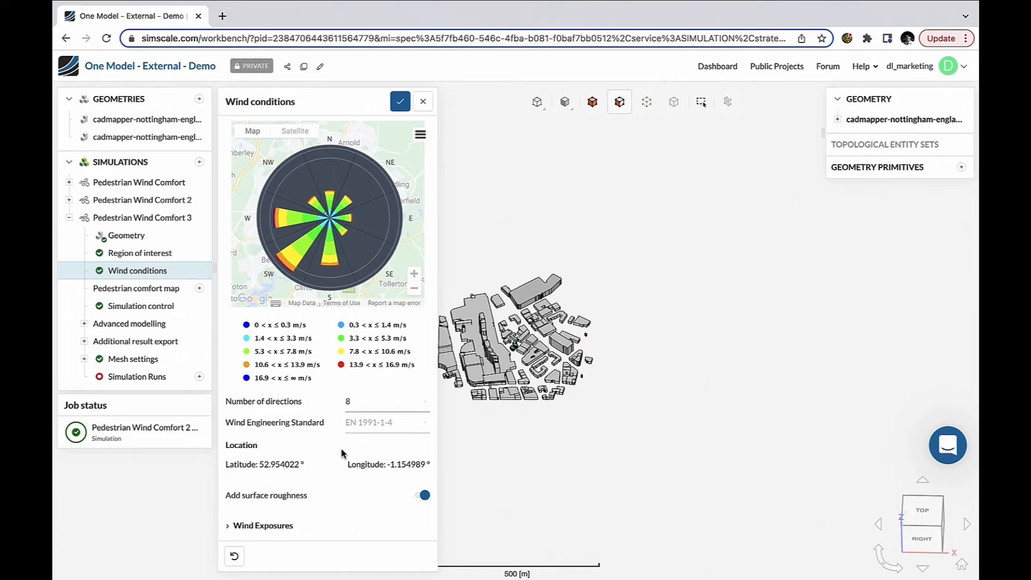
left_click(268, 526)
scroll(328, 518, "down", 3)
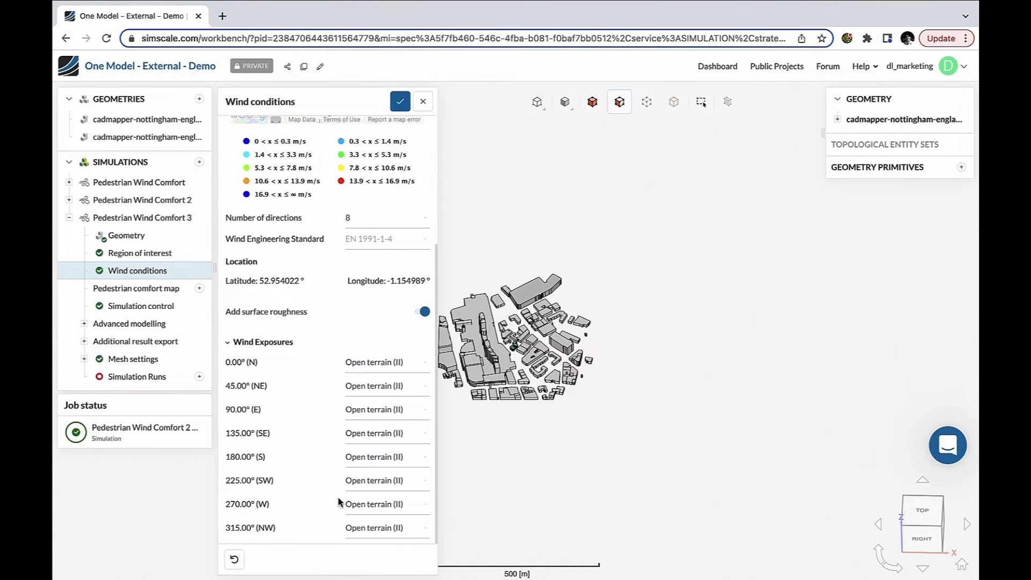
left_click(387, 363)
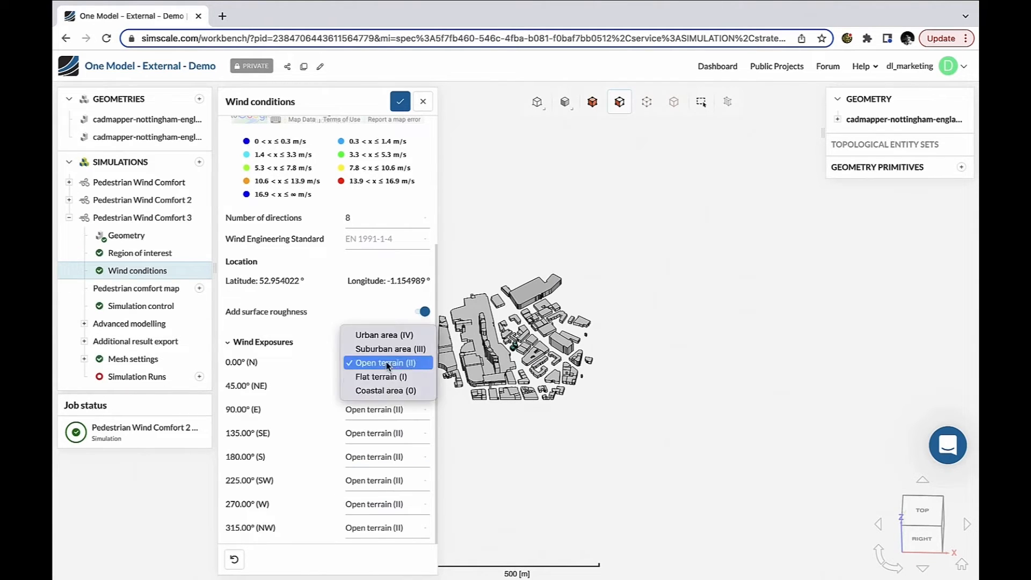
left_click(390, 335)
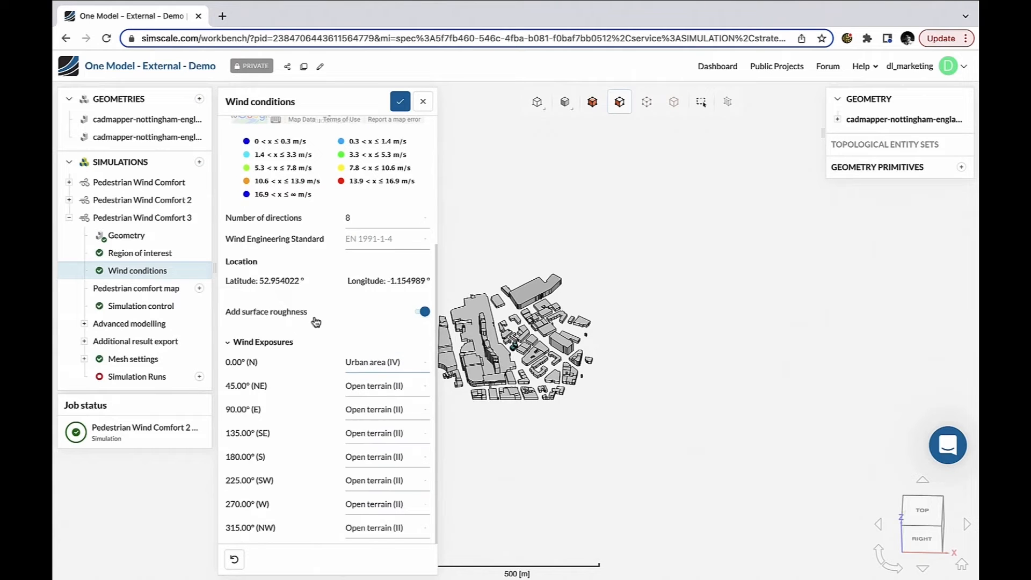
scroll(361, 359, "up", 4)
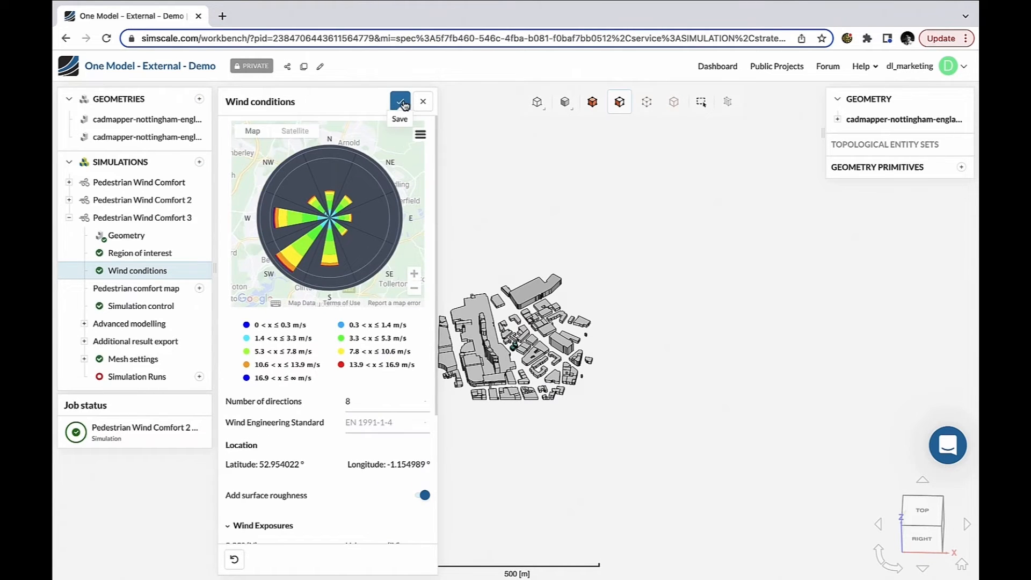
left_click(401, 104)
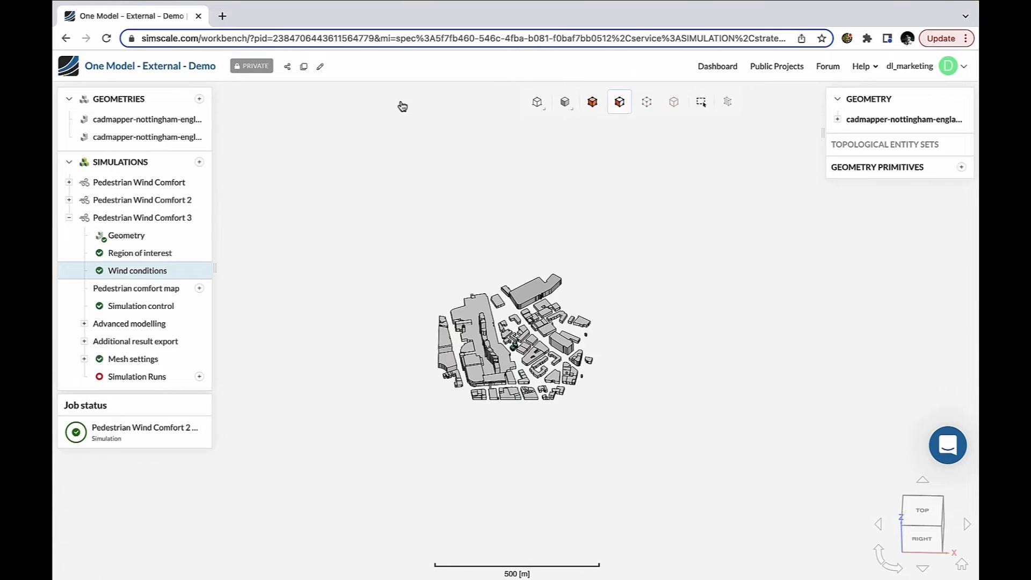
Step: Add a pedestrian comfort level at 1.5 m height, set its ground reference to Ground absolute, and save it
left_click(200, 290)
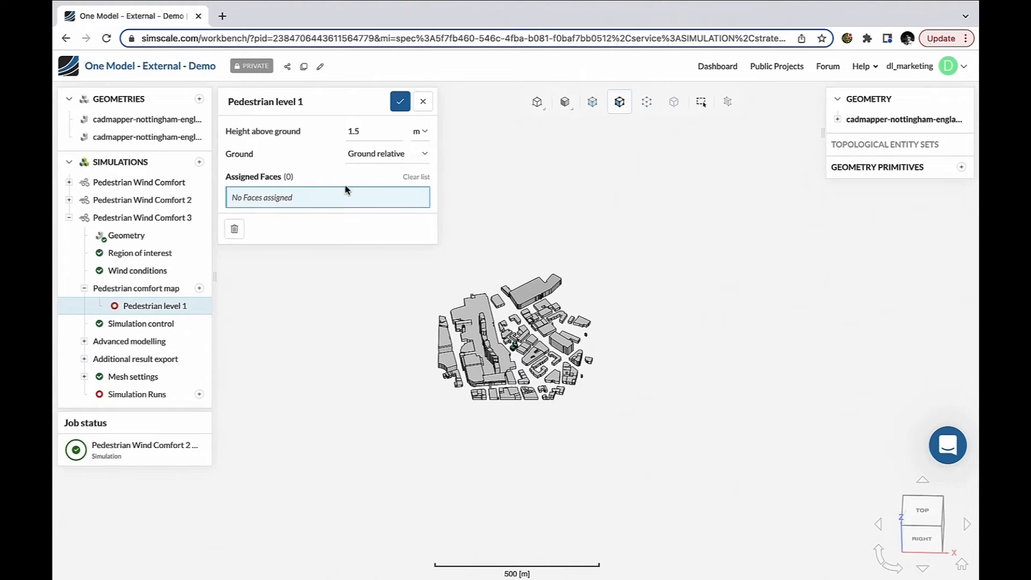
left_click(376, 156)
left_click(381, 140)
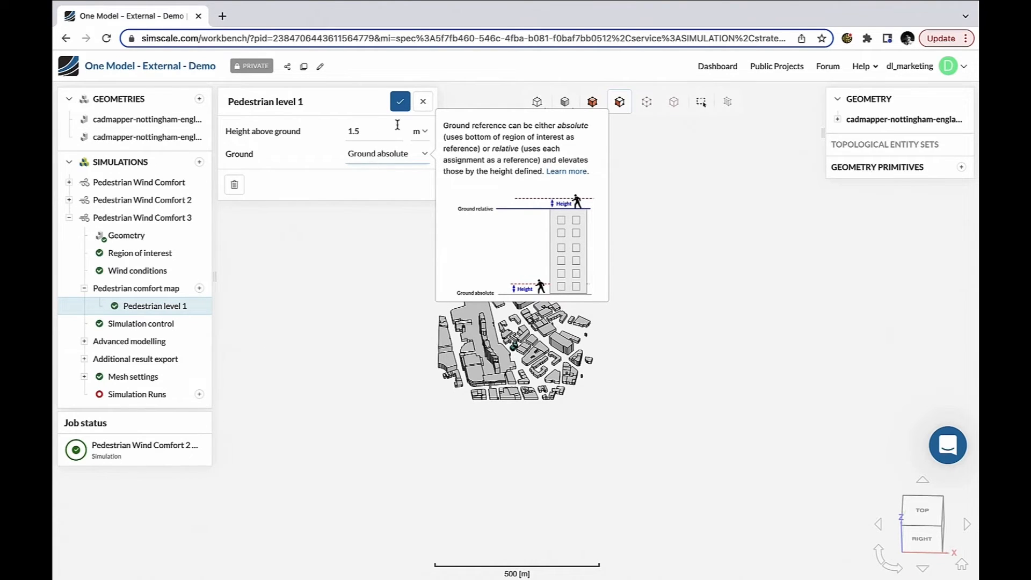
left_click(400, 102)
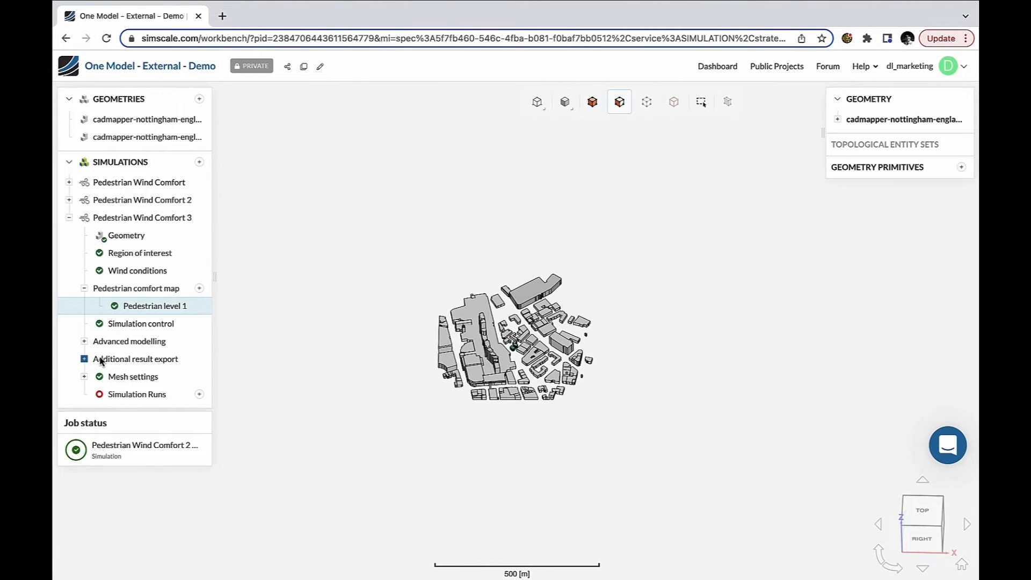
Step: In Statistical averaging, enable Export surface fields, assign the faces of the building of interest, and save
left_click_drag(368, 412, 517, 410)
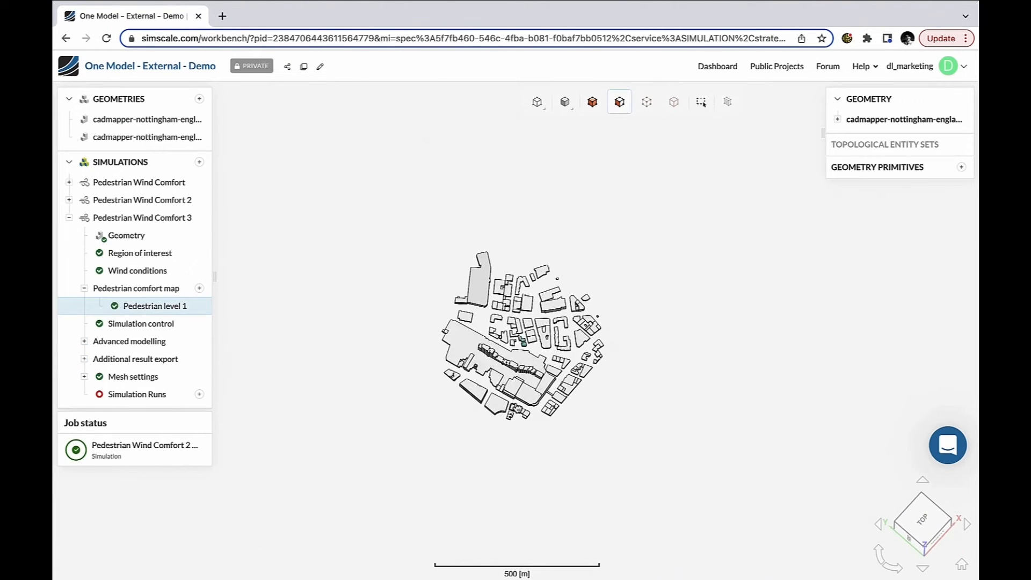
scroll(529, 337, "up", 5)
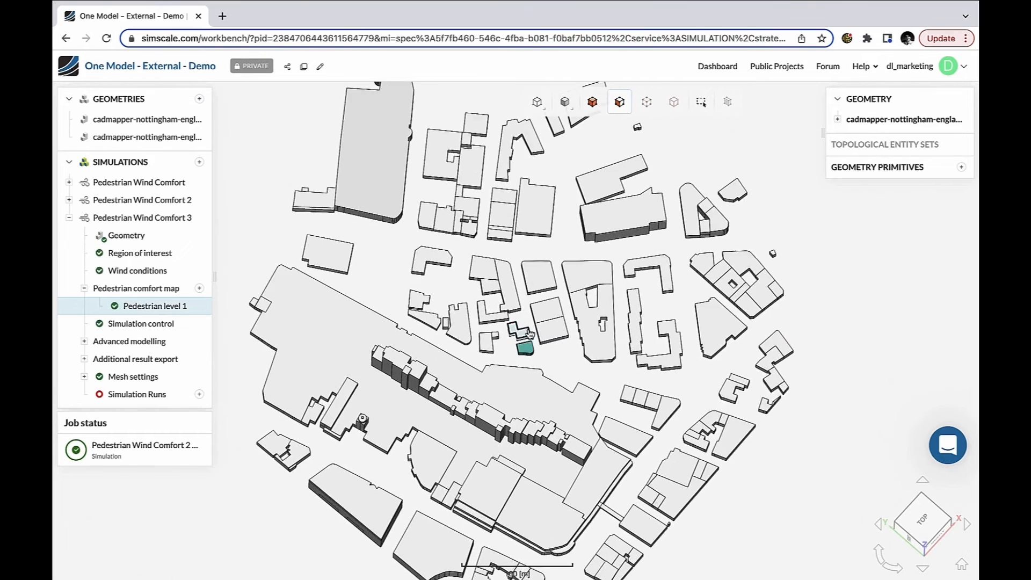
scroll(530, 334, "up", 3)
left_click(497, 328)
scroll(543, 366, "up", 2)
left_click_drag(542, 366, 486, 355)
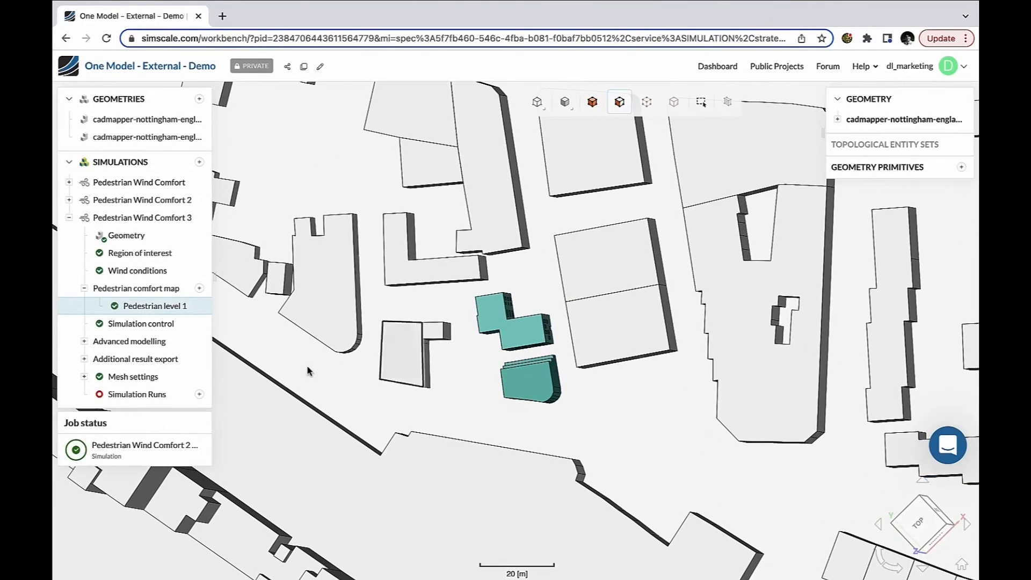
left_click(84, 359)
left_click(159, 430)
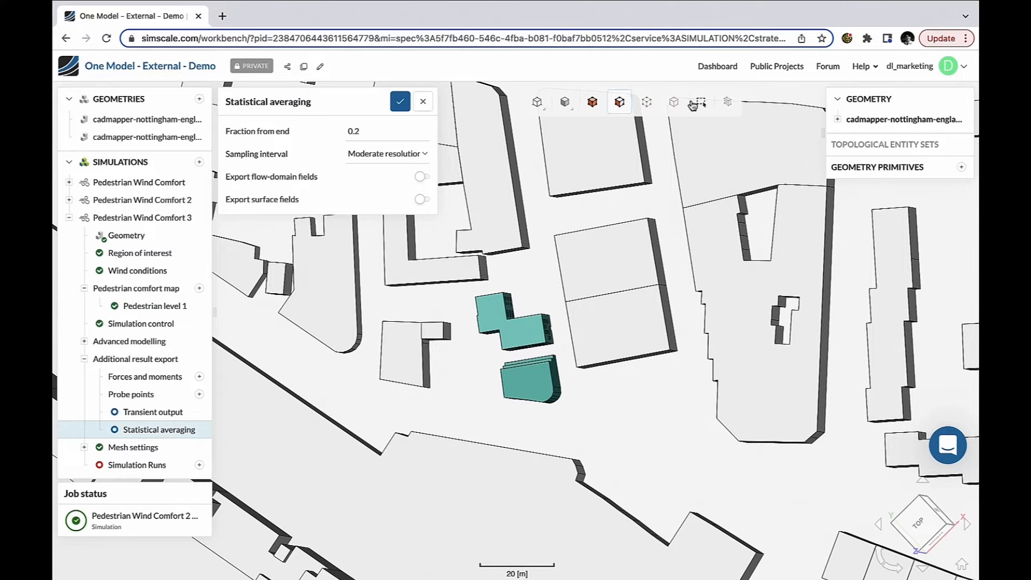
left_click_drag(456, 288, 562, 357)
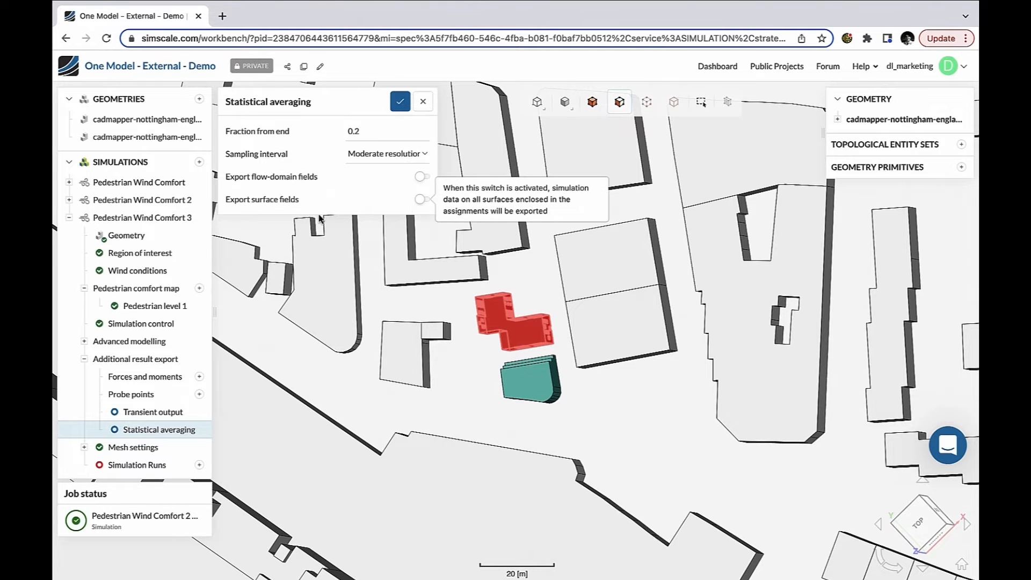
left_click(423, 201)
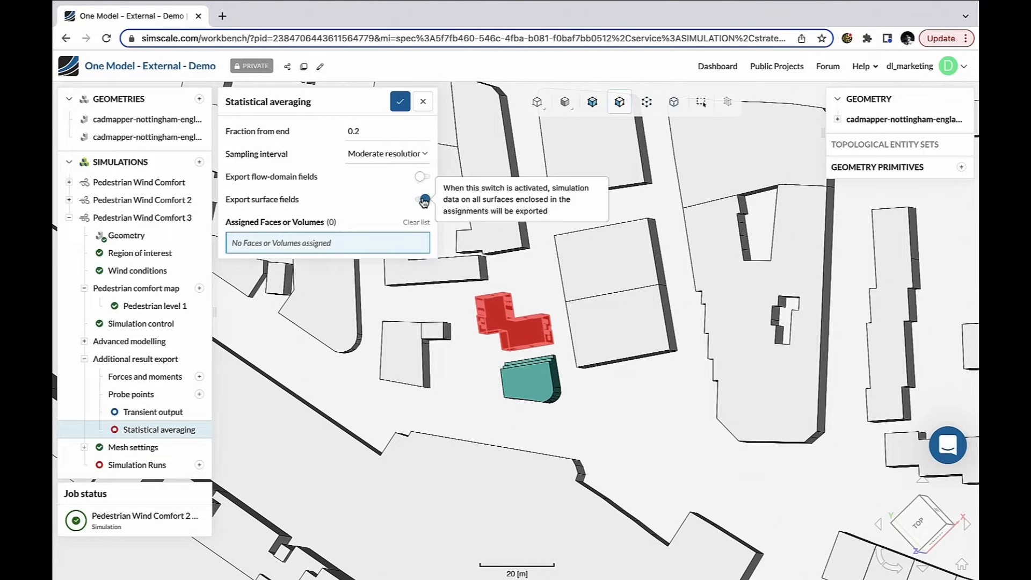
left_click(388, 246)
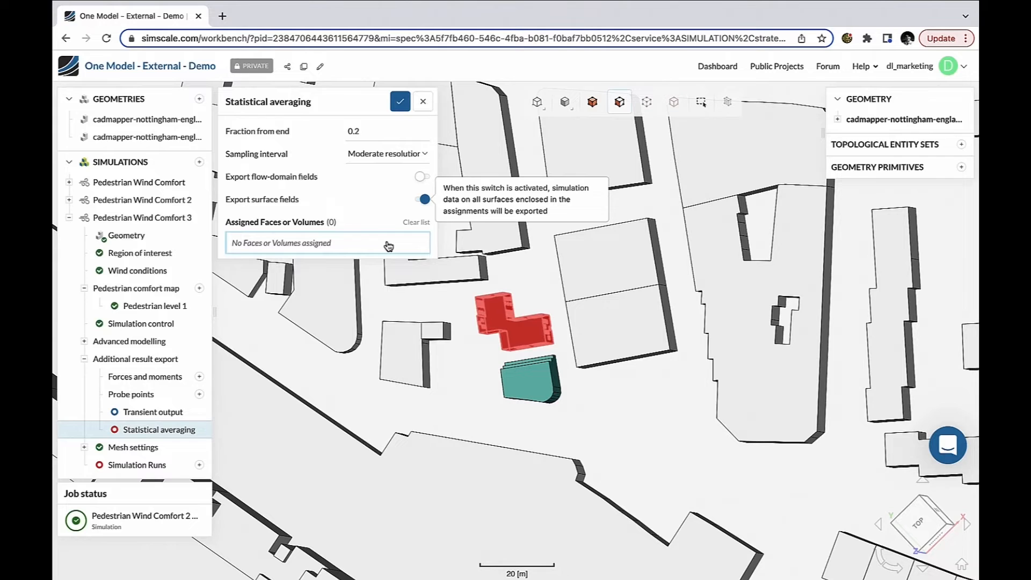
left_click(389, 246)
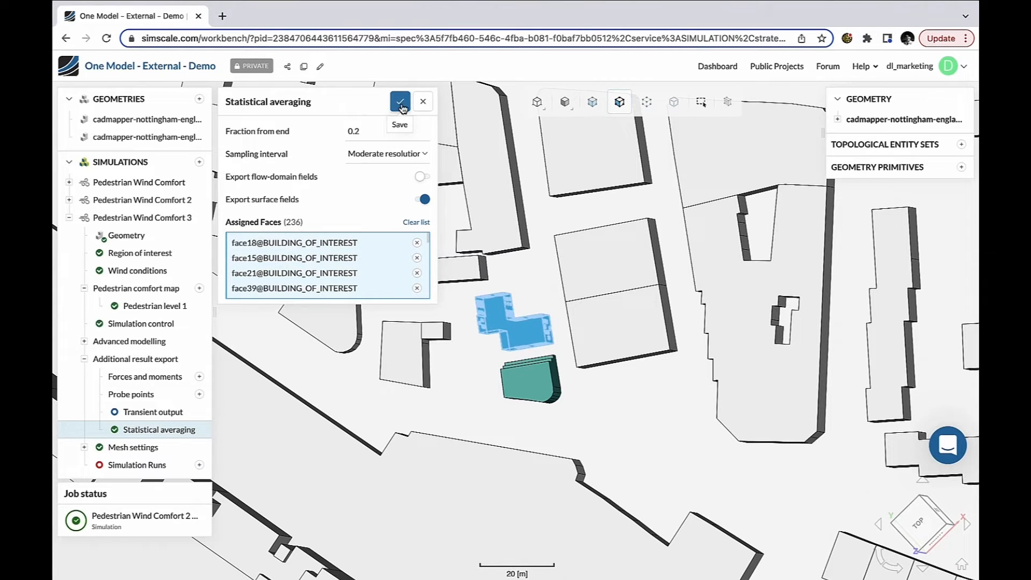
left_click(401, 107)
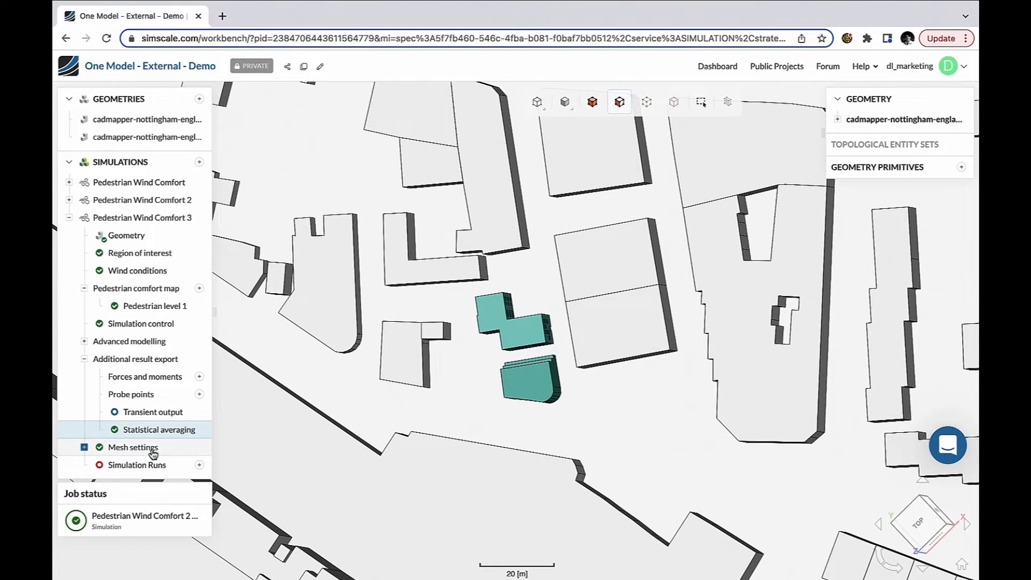
Step: Start a new simulation run named Run 1
left_click(199, 465)
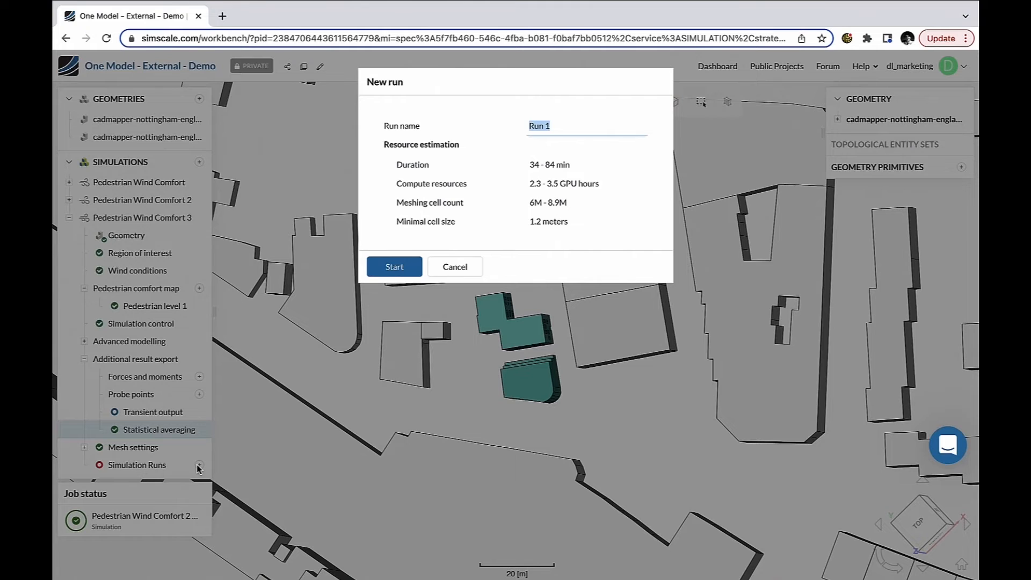
left_click(394, 267)
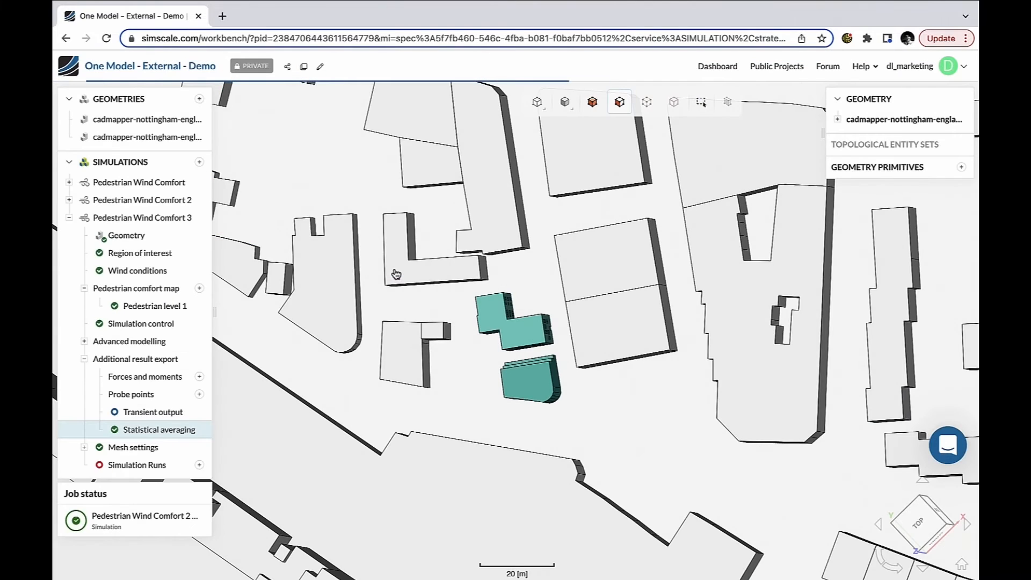